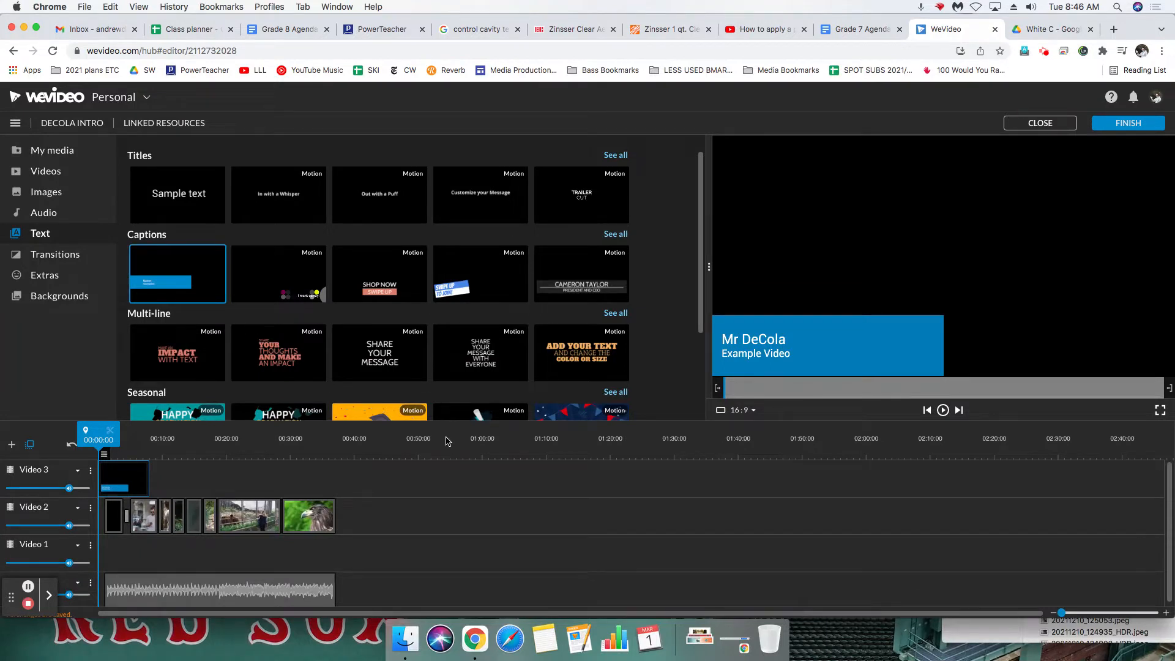
Extend the audio clip's end to about 02:05:05 and trim it back to the end of the last video clip
click(312, 452)
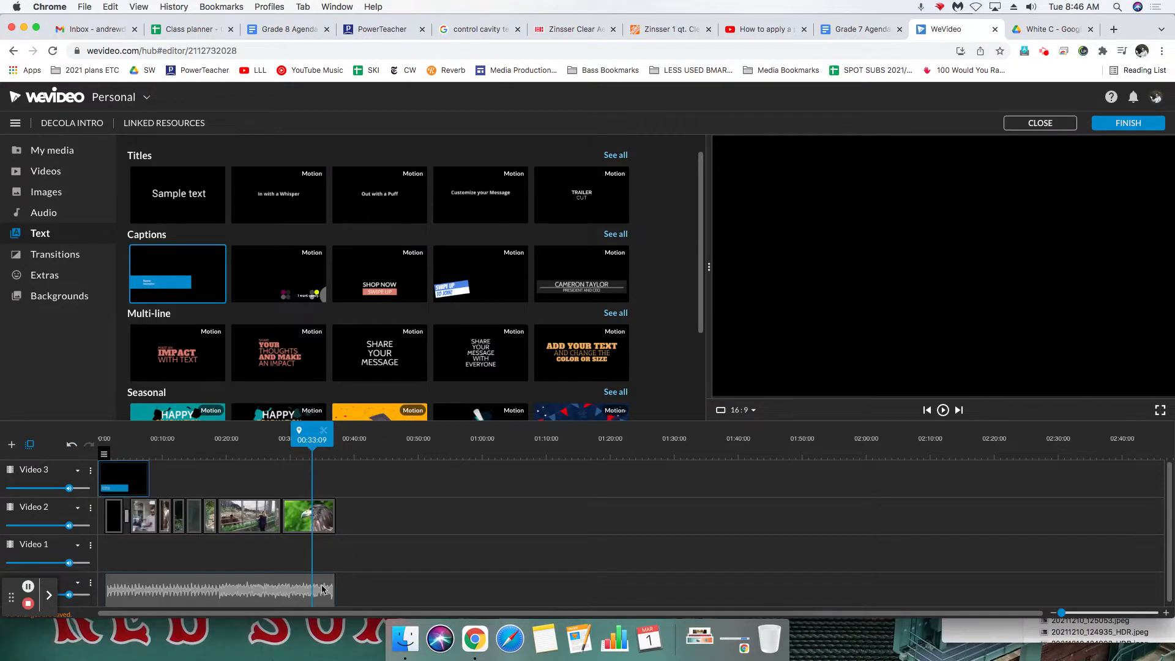
drag(334, 591, 898, 584)
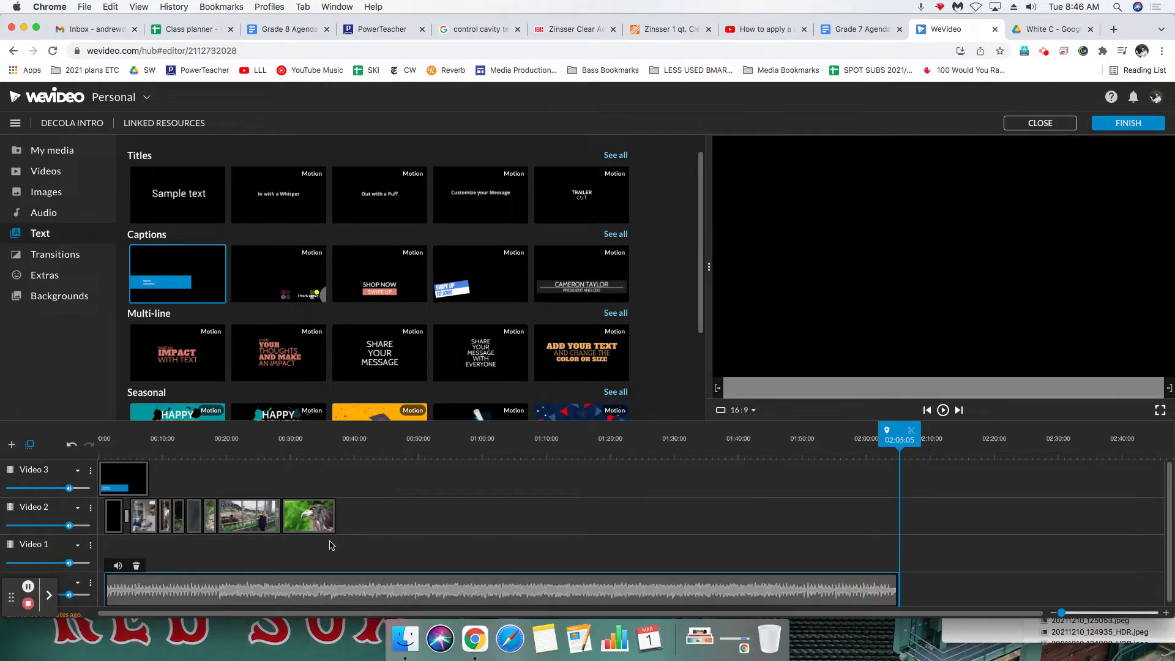
drag(898, 591, 336, 592)
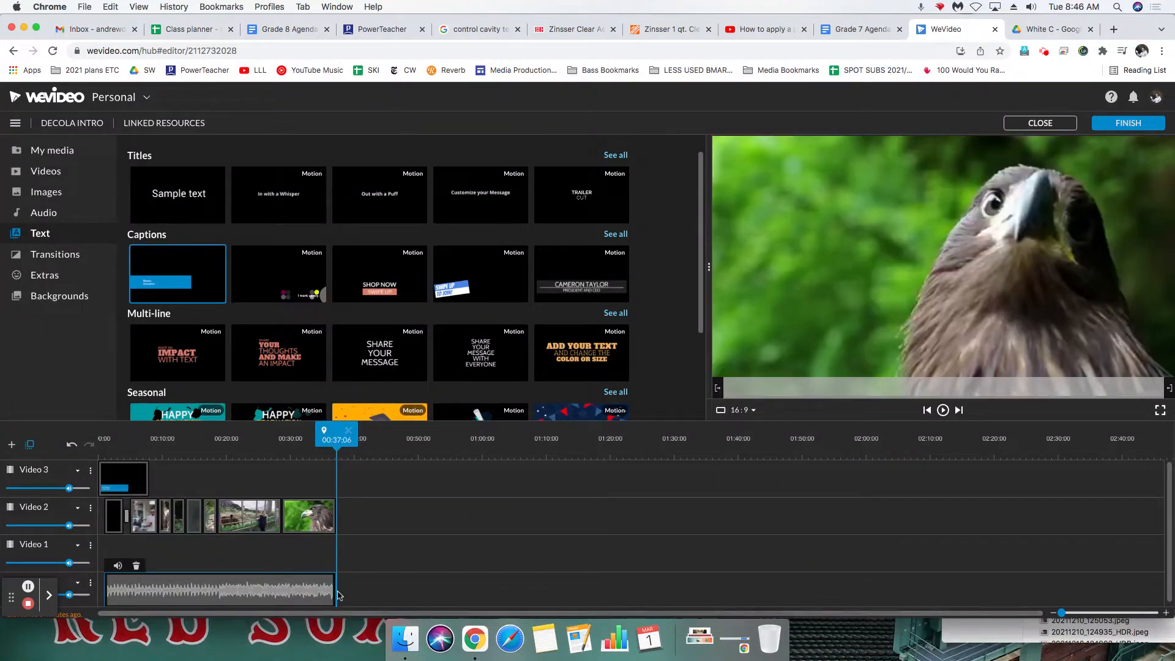
Show the audio track's volume levels and fade out the clip's ending by adding a level point before its end and lowering the end point fully
click(90, 583)
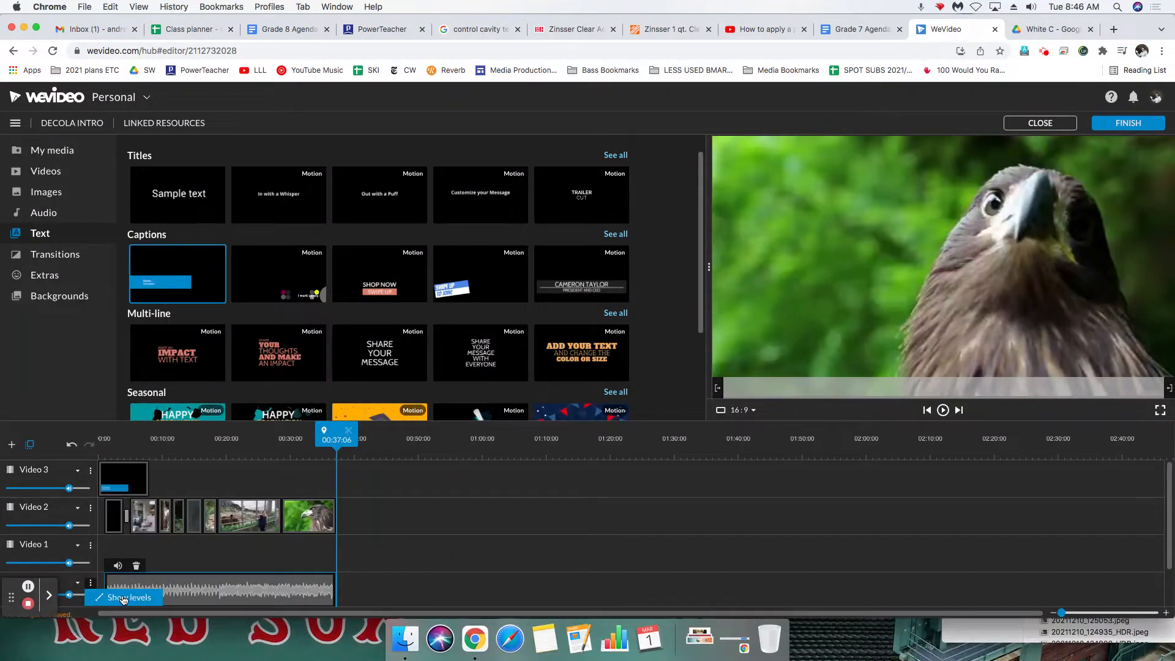
click(126, 597)
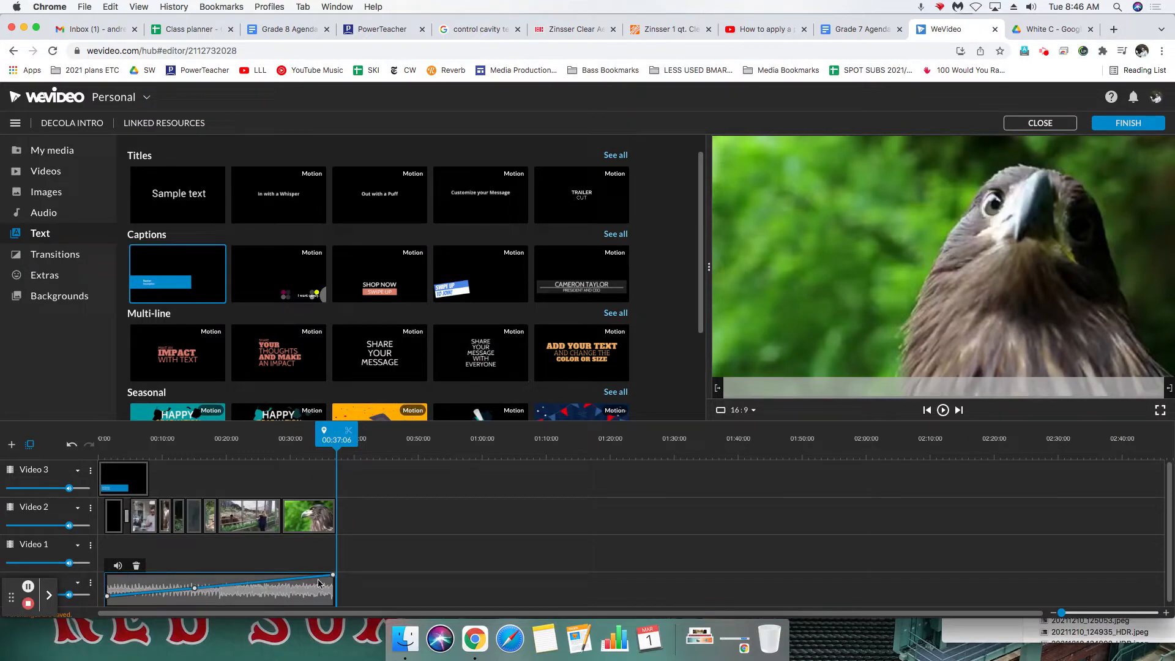
click(287, 580)
click(333, 576)
drag(334, 580, 326, 608)
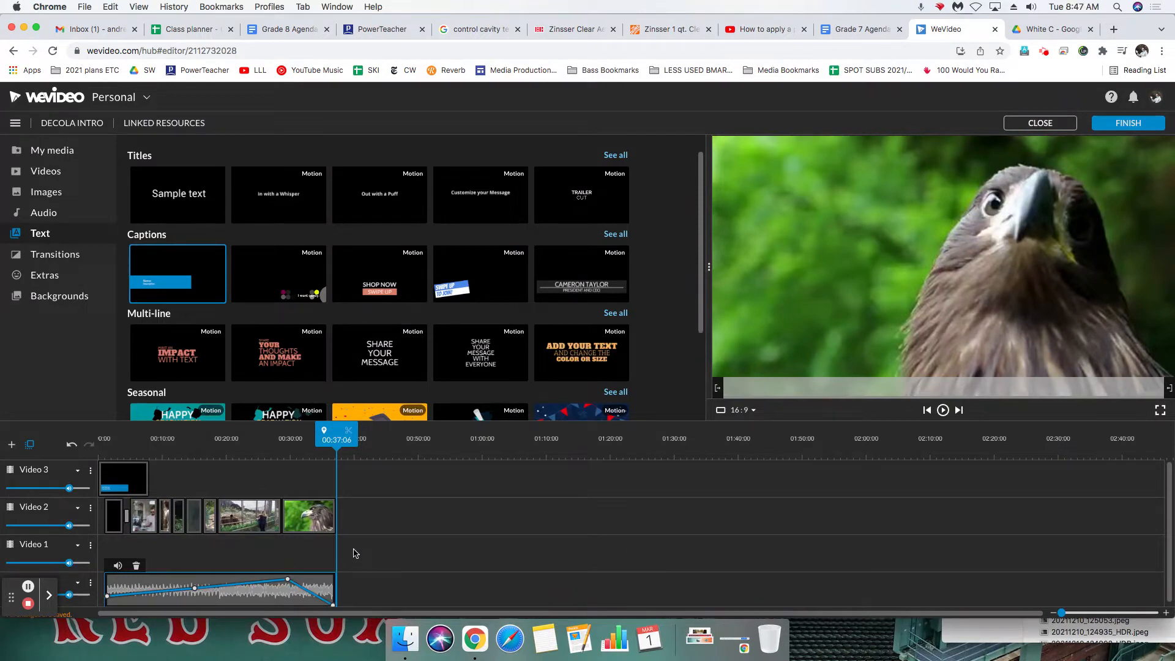
Finish editing to open the video's export settings and check its title
click(1110, 127)
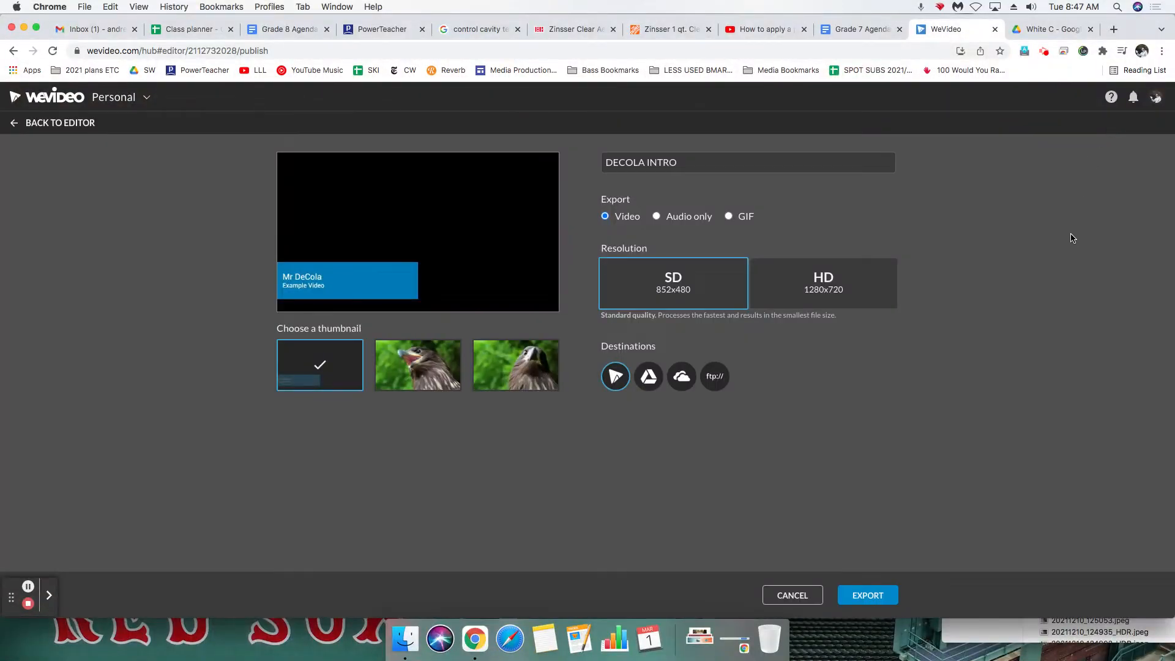
click(691, 161)
click(710, 162)
triple_click(644, 162)
click(640, 161)
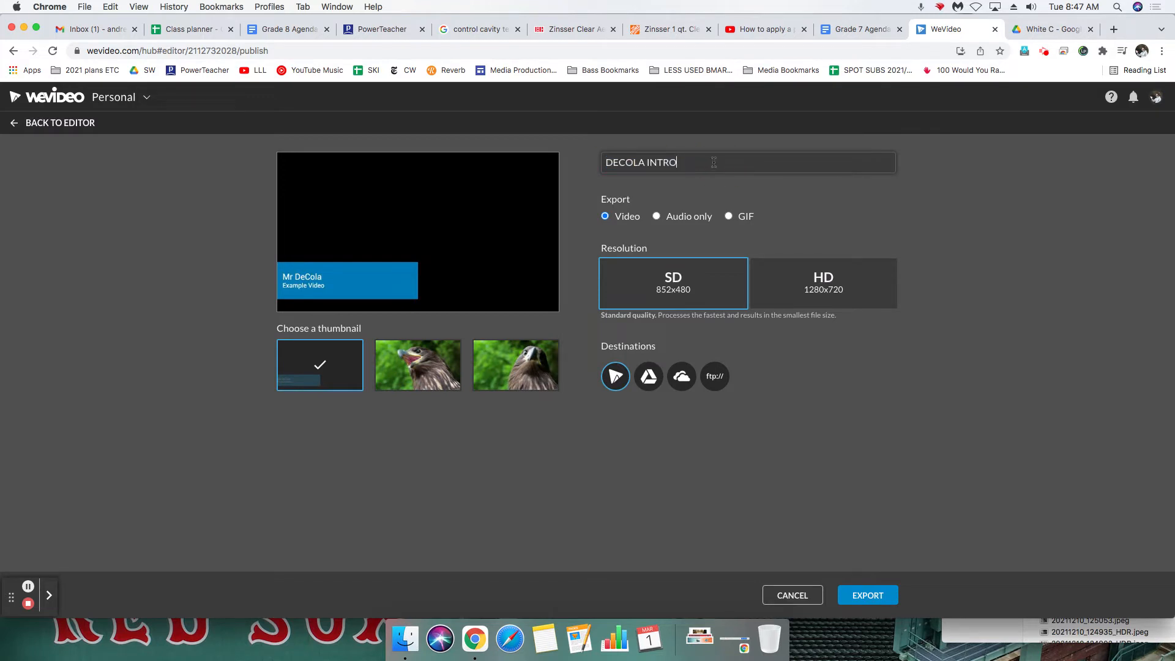
drag(640, 161, 604, 163)
click(605, 162)
mouse_move(644, 161)
mouse_down()
mouse_move(604, 162)
mouse_move(687, 162)
mouse_move(648, 163)
mouse_up()
click(687, 162)
click(685, 162)
drag(685, 162, 599, 163)
click(682, 158)
Try the open-beaked eagle frame as the thumbnail and reselect the black frame with the blue caption
click(439, 369)
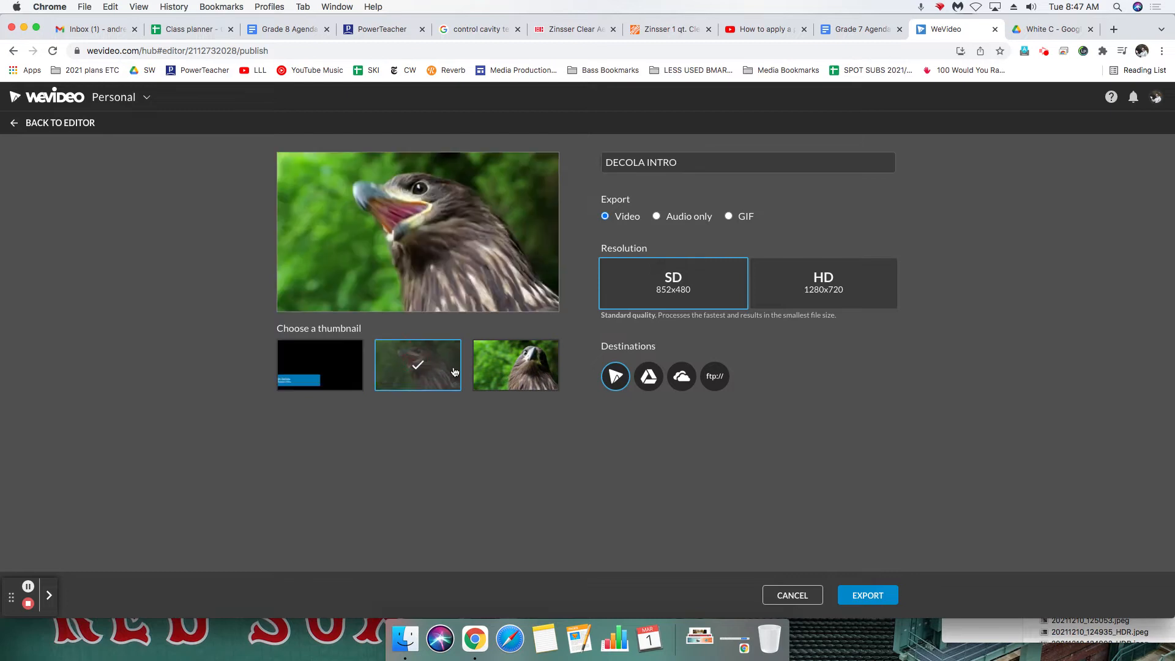
click(329, 372)
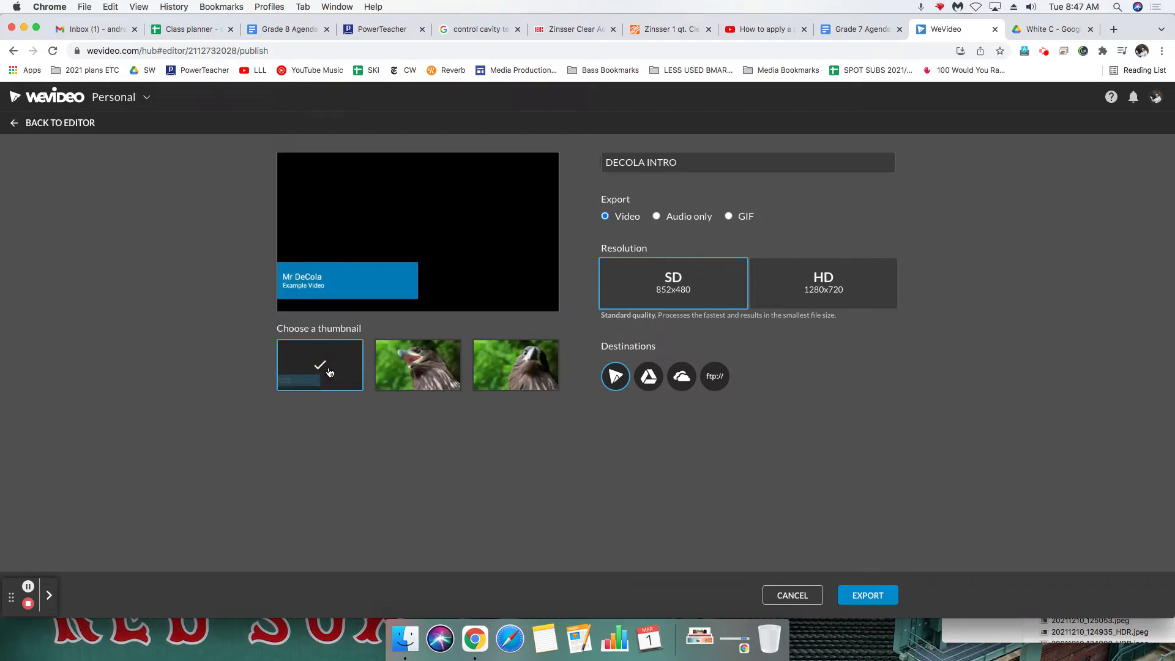
click(396, 367)
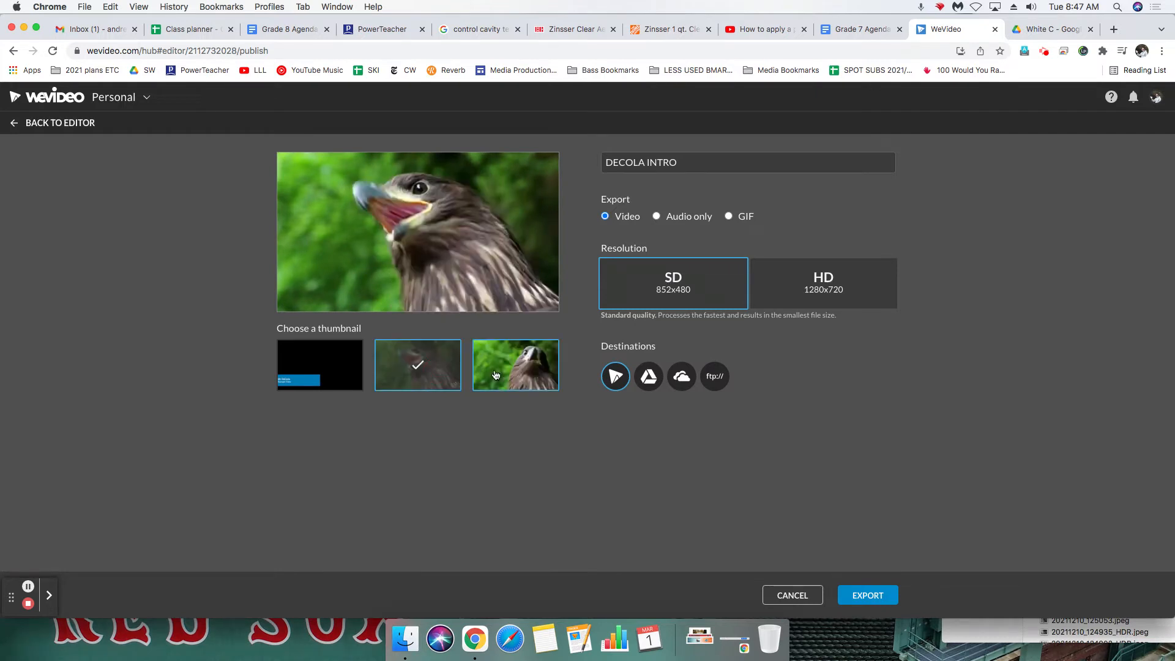
click(309, 361)
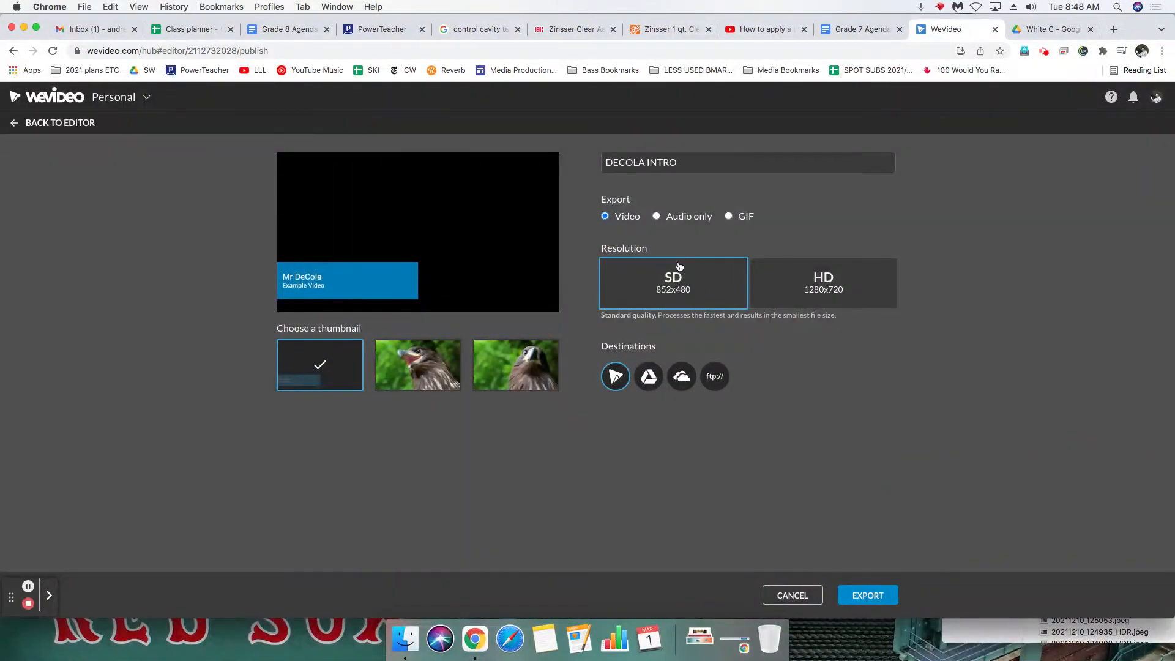
Export the video in SD 852x480 resolution with WeVideo as the destination
click(646, 280)
click(609, 350)
click(649, 376)
click(616, 378)
click(678, 164)
click(708, 292)
click(887, 595)
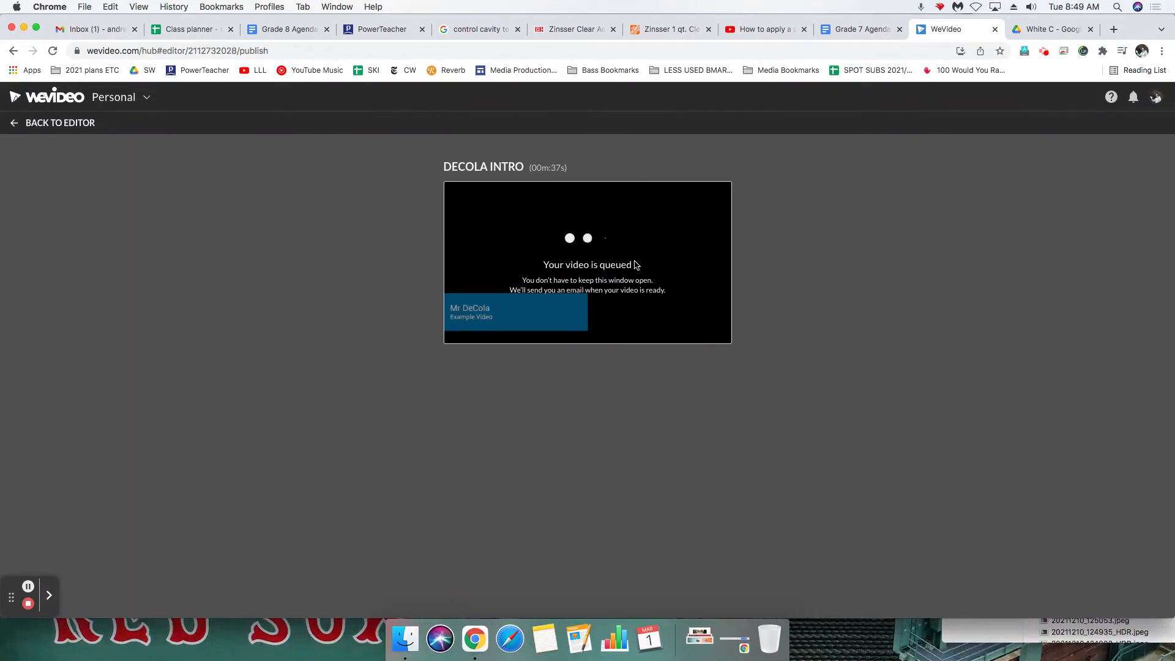
drag(522, 280, 655, 281)
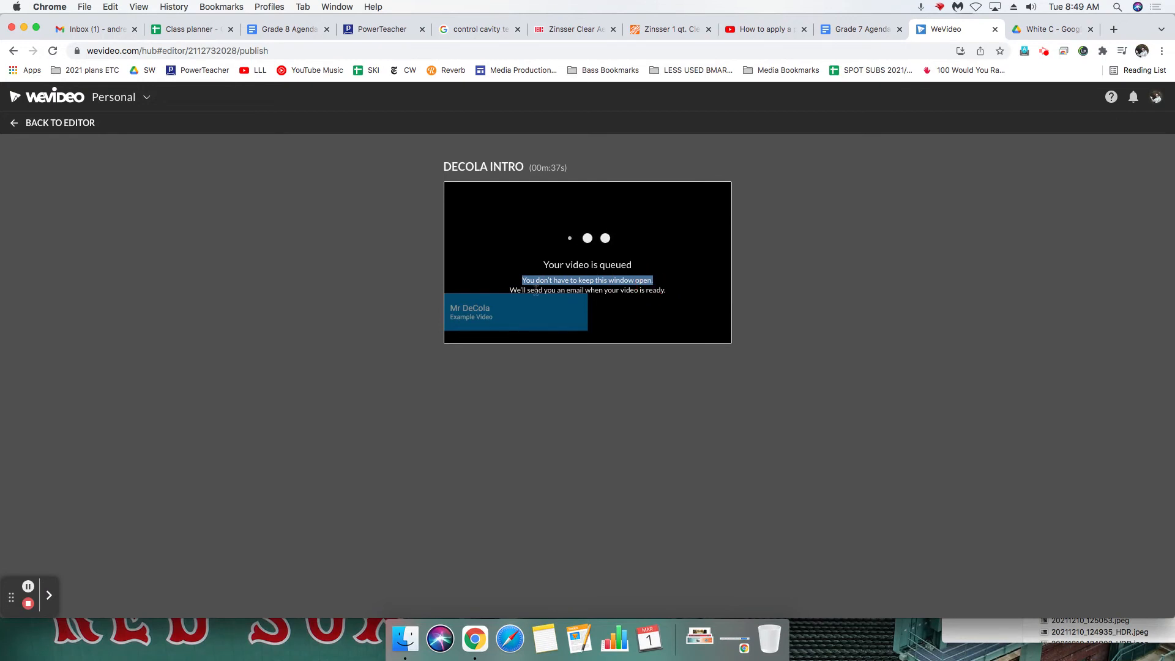
drag(506, 293, 684, 296)
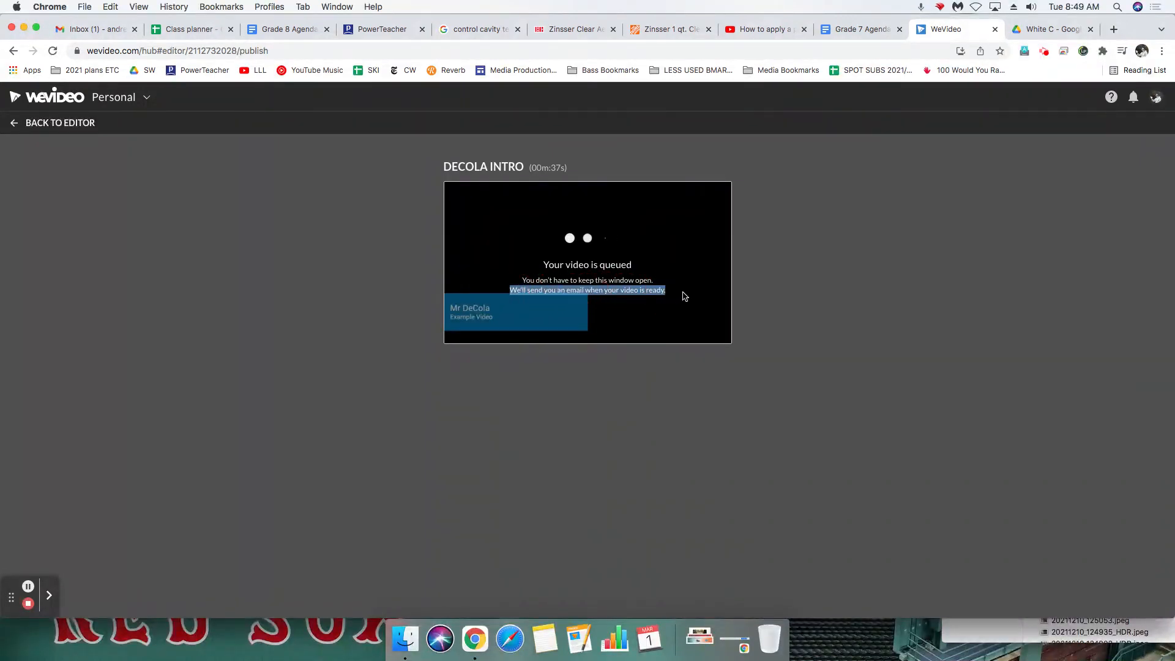
click(620, 388)
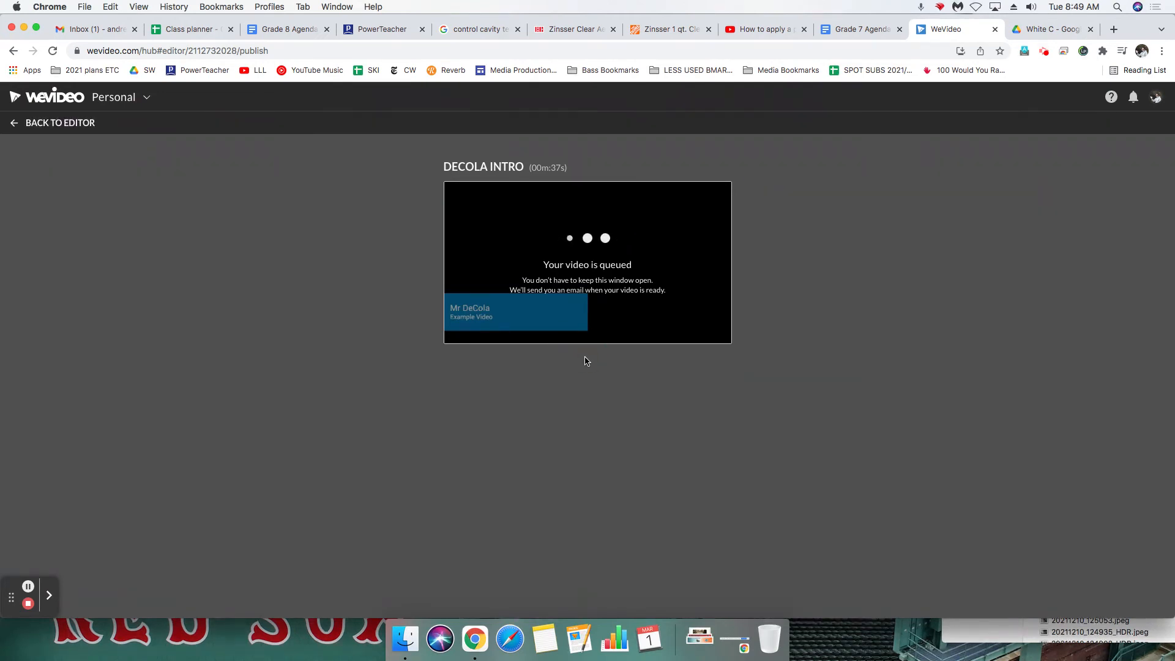
drag(591, 267, 641, 270)
click(635, 273)
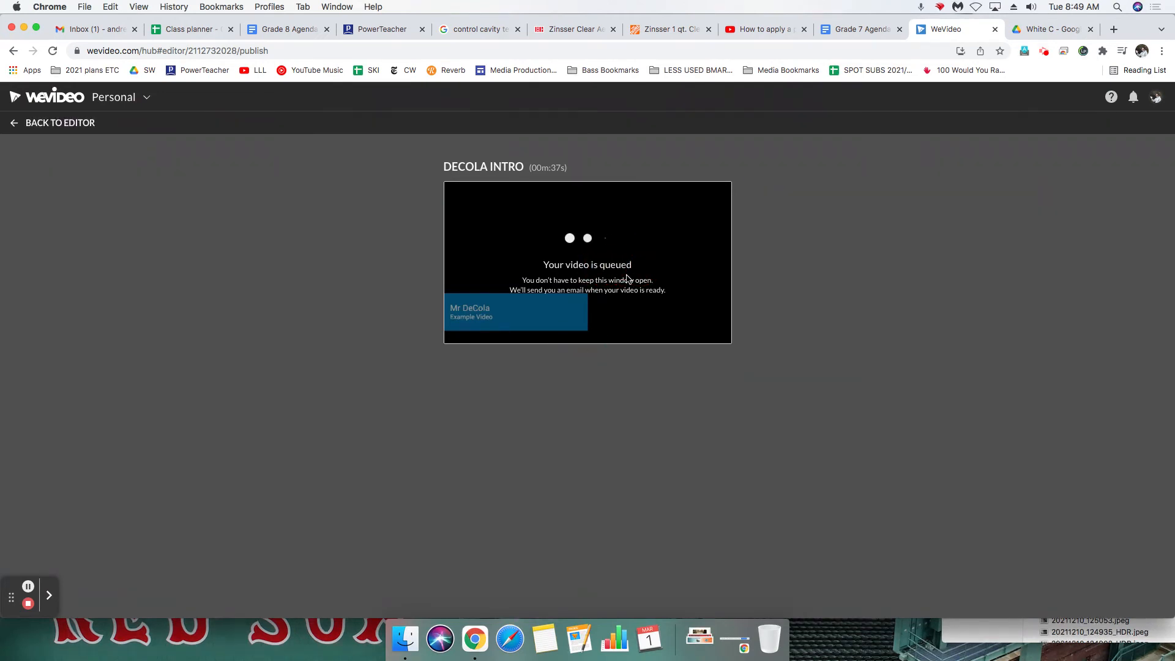